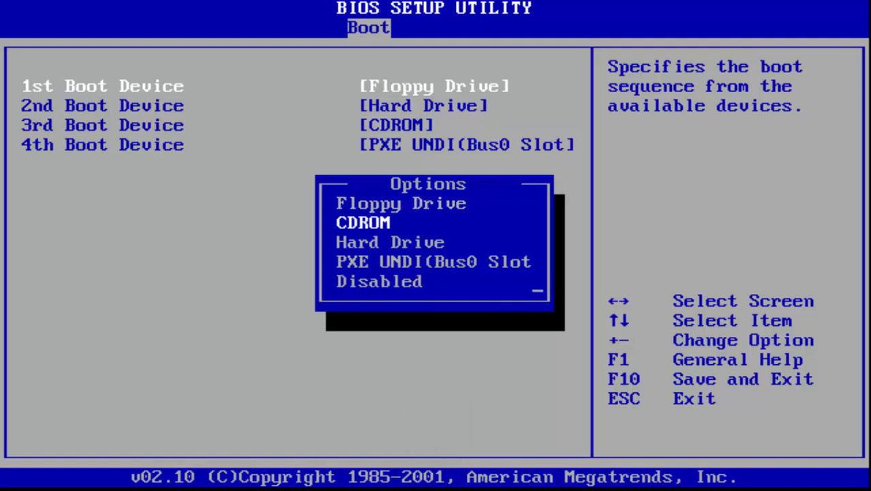
- Set CDROM as the 1st Boot Device and exit the BIOS setup, saving the changes
{"action": "key", "text": "Return"}
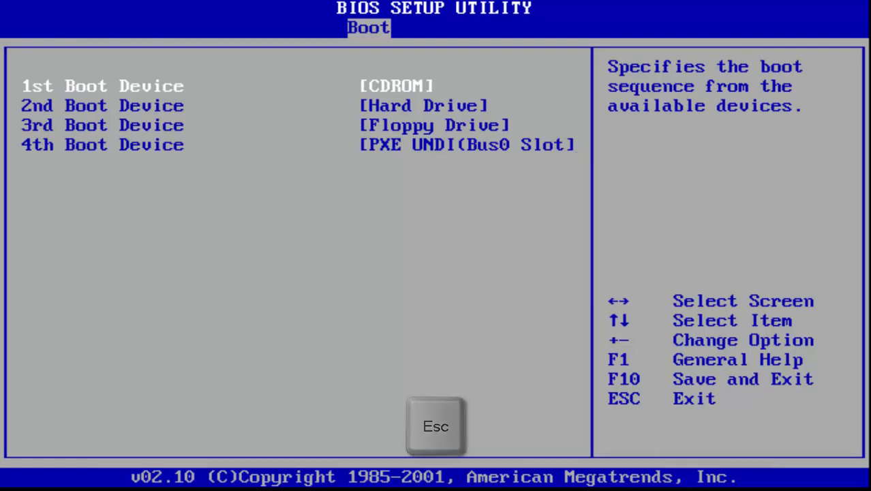
{"action": "key", "text": "Escape"}
{"action": "key", "text": "Right"}
{"action": "key", "text": "Right"}
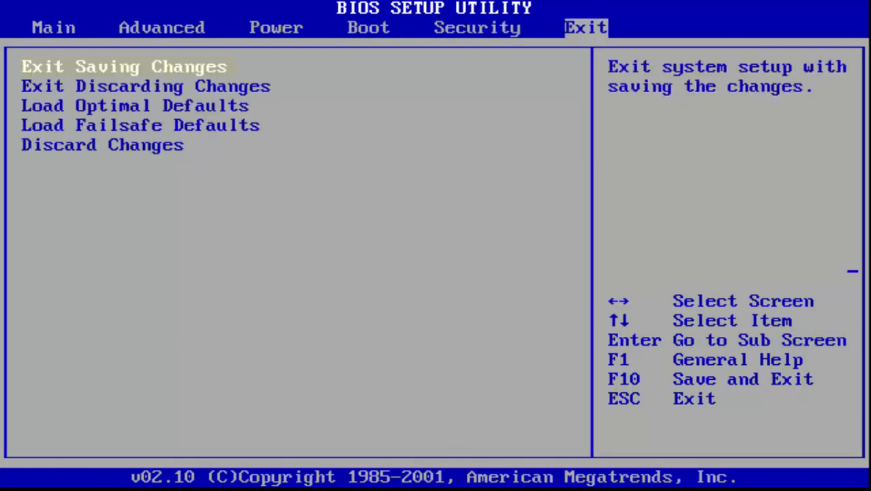
{"action": "key", "text": "Return"}
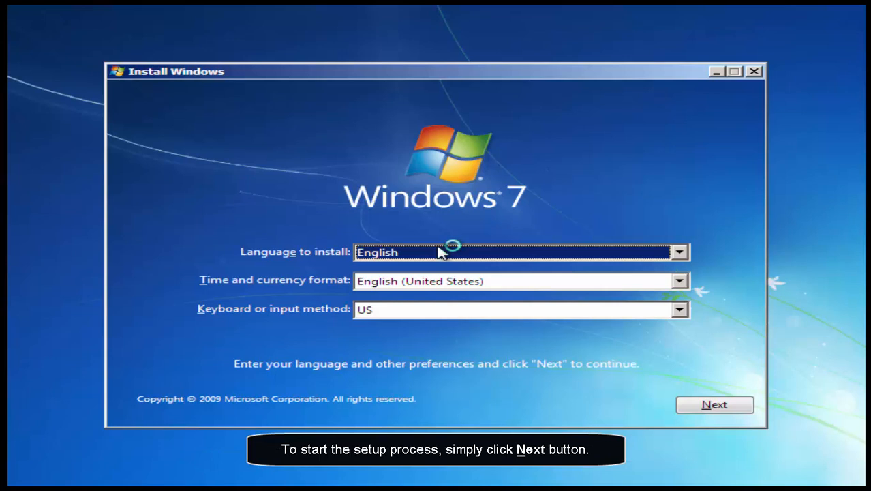
- Start the installation with English language, English (United States) format and US keyboard, choosing Windows 7 Ultimate x86 as the operating system
{"action": "key", "text": "alt+n"}
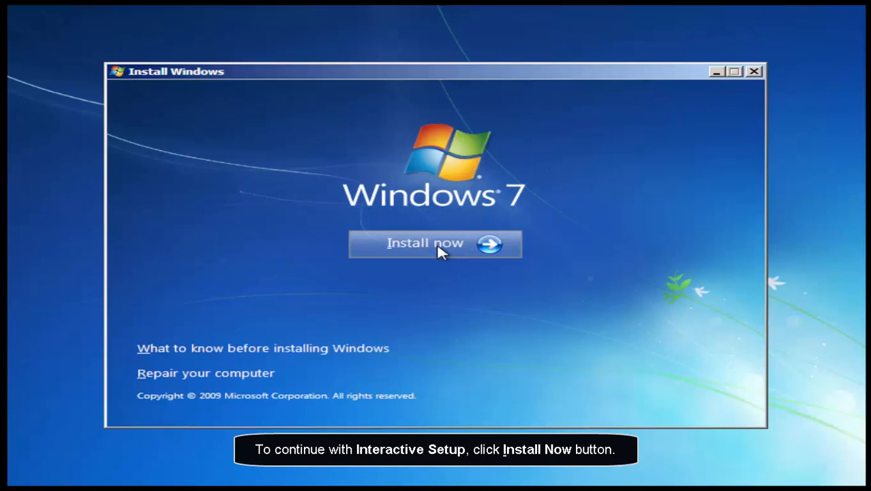
{"action": "key", "text": "alt+i"}
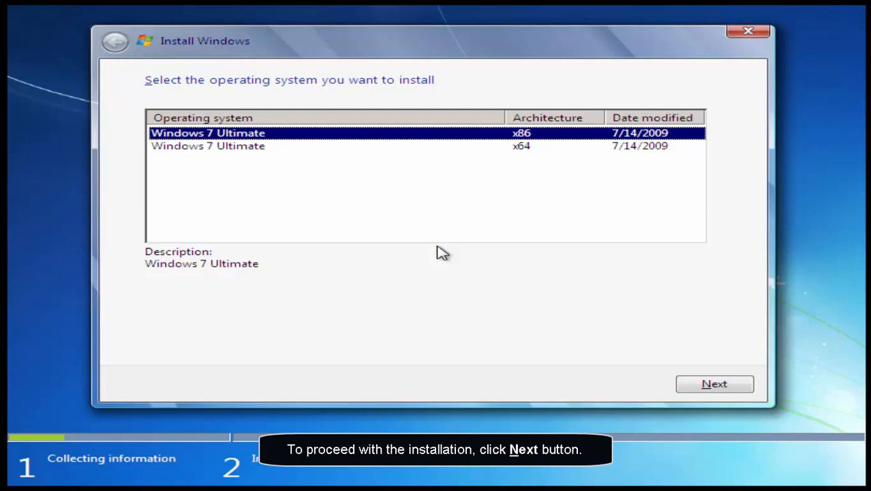
{"action": "key", "text": "alt+n"}
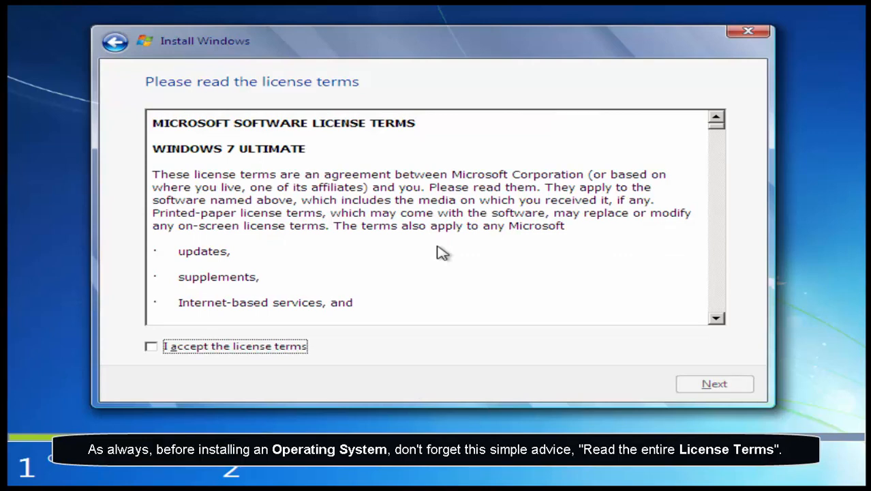
- Read through the Windows 7 Ultimate license terms from the beginning towards the end, section by section
{"action": "key", "text": "shift+Tab"}
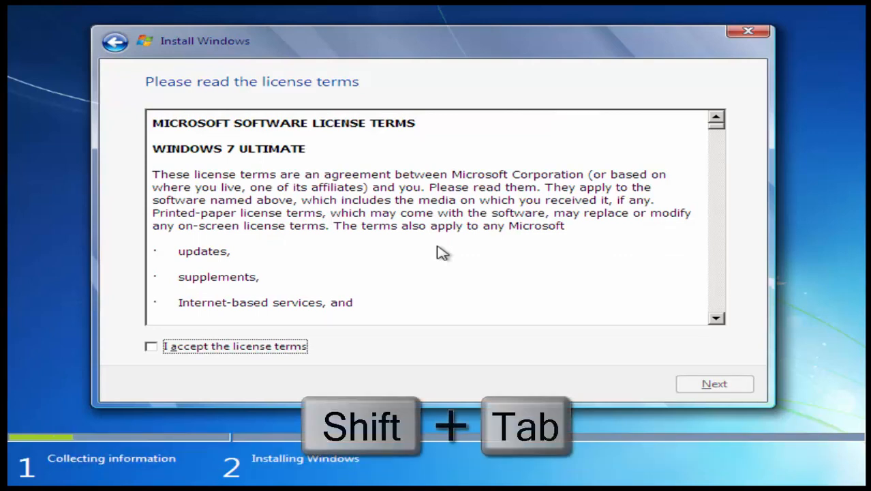
{"action": "key", "text": "Page_Down"}
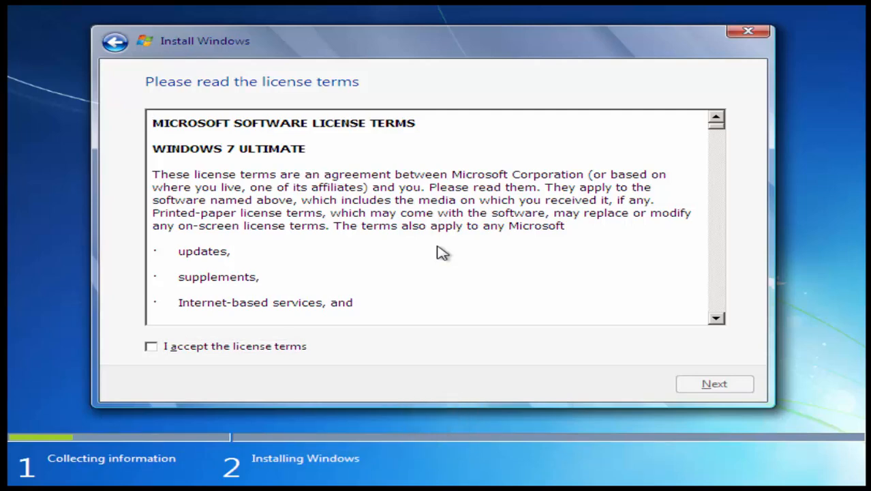
{"action": "key", "text": "Page_Down"}
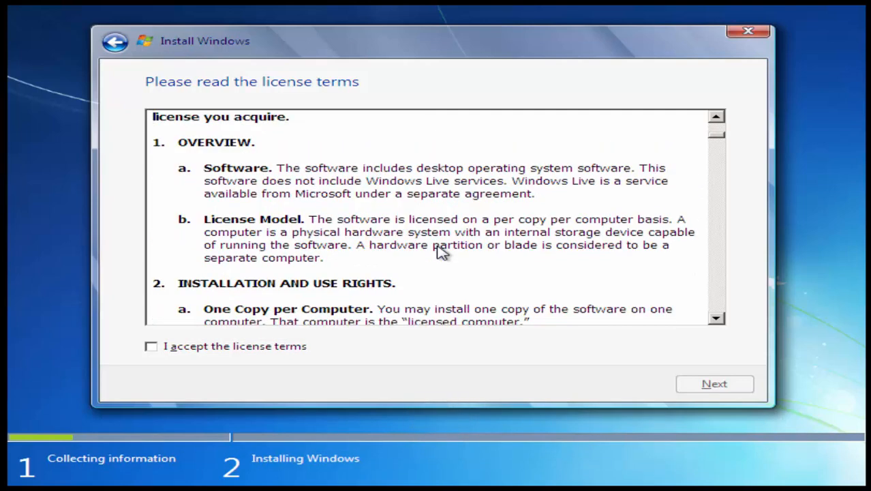
{"action": "key", "text": "Page_Down"}
{"action": "key", "text": "Page_Down"}
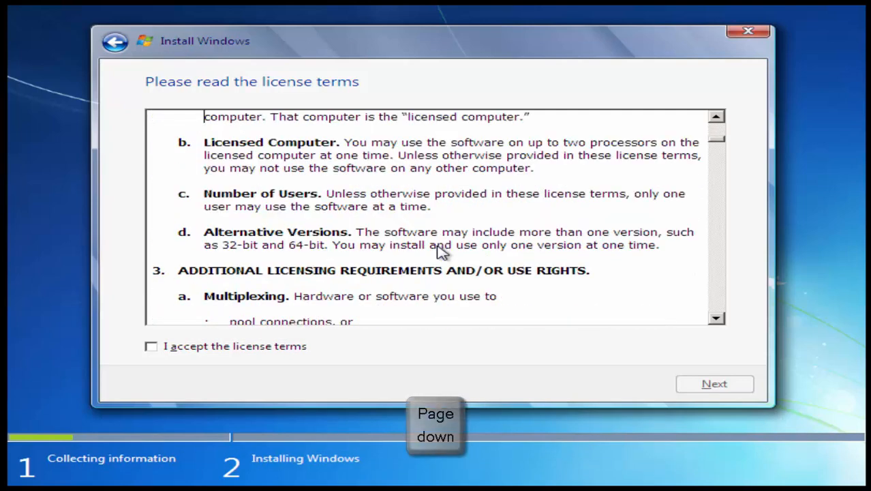
{"action": "key", "text": "Page_Down"}
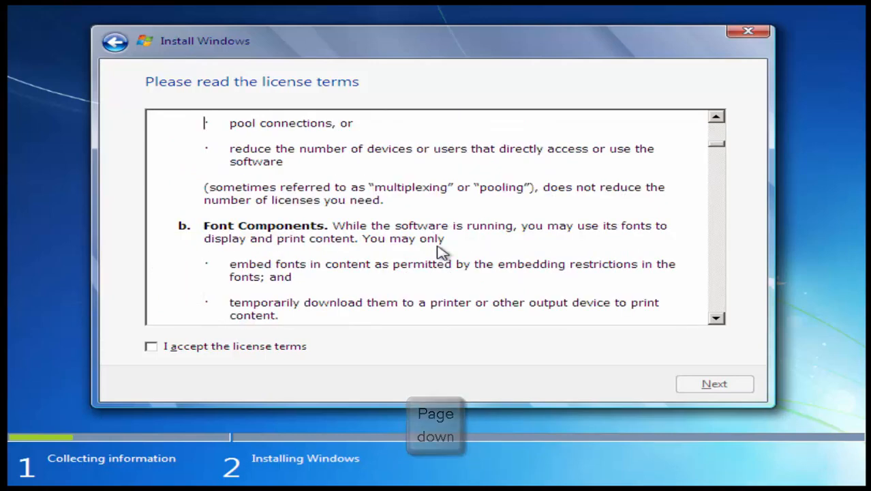
{"action": "key", "text": "Page_Down"}
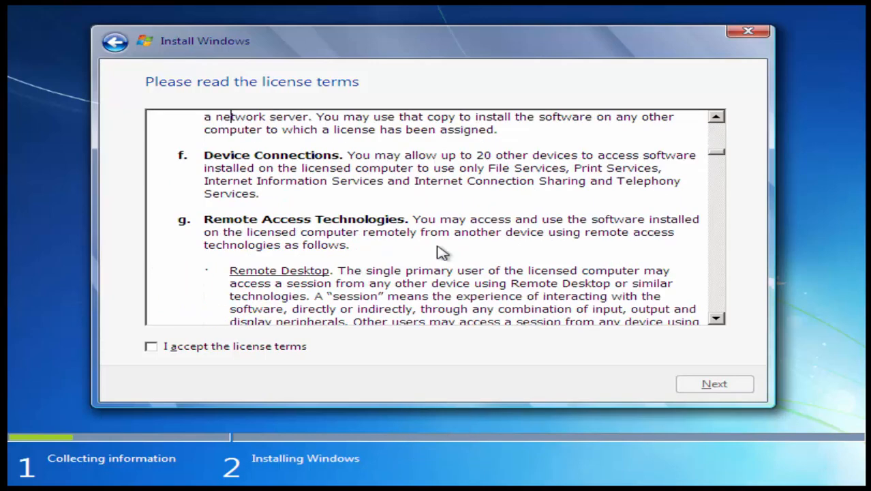
{"action": "key", "text": "Page_Down"}
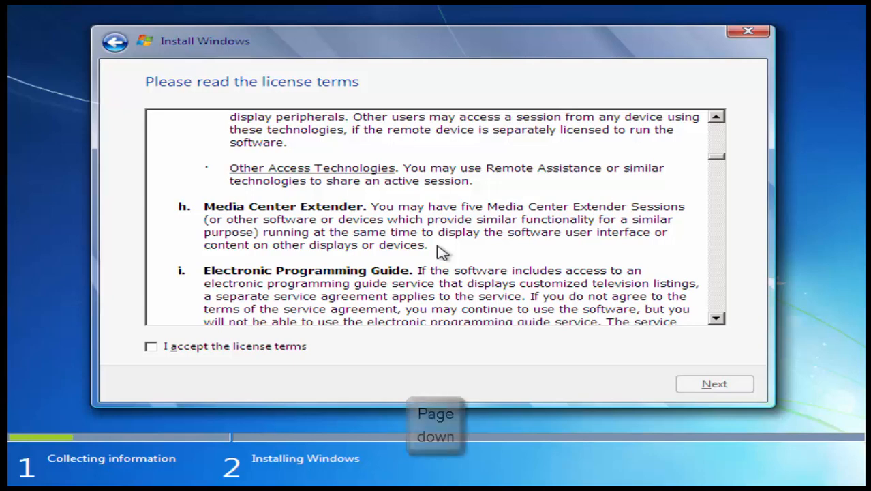
{"action": "key", "text": "Page_Down"}
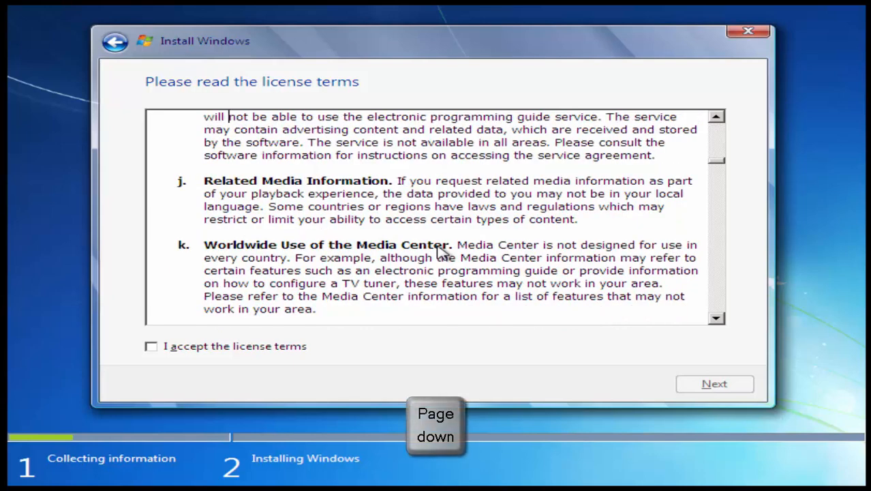
{"action": "key", "text": "Page_Down"}
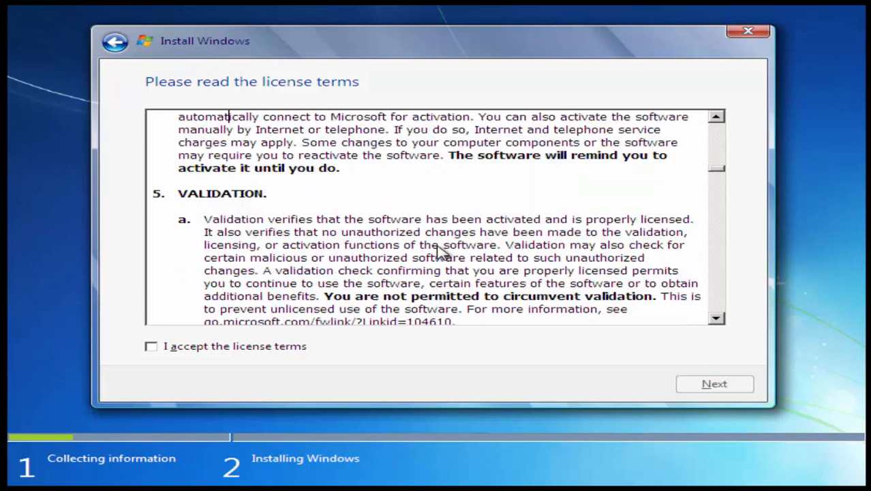
{"action": "key", "text": "Page_Down"}
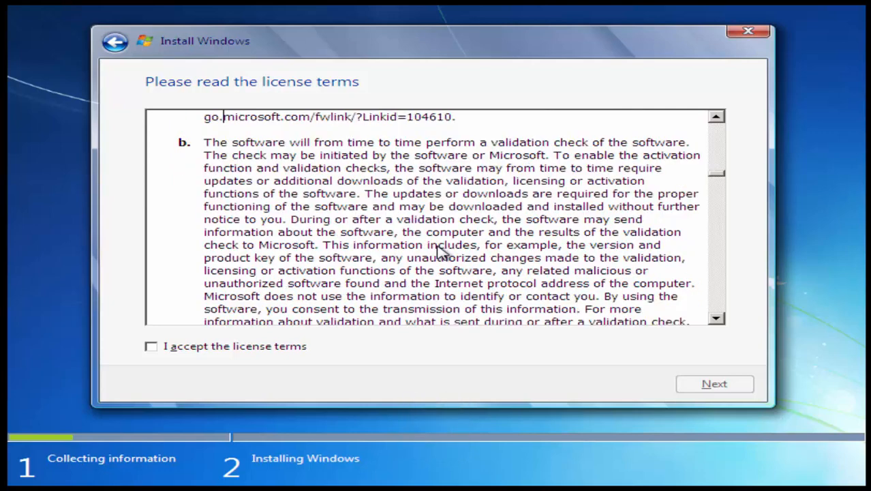
{"action": "key", "text": "Page_Down"}
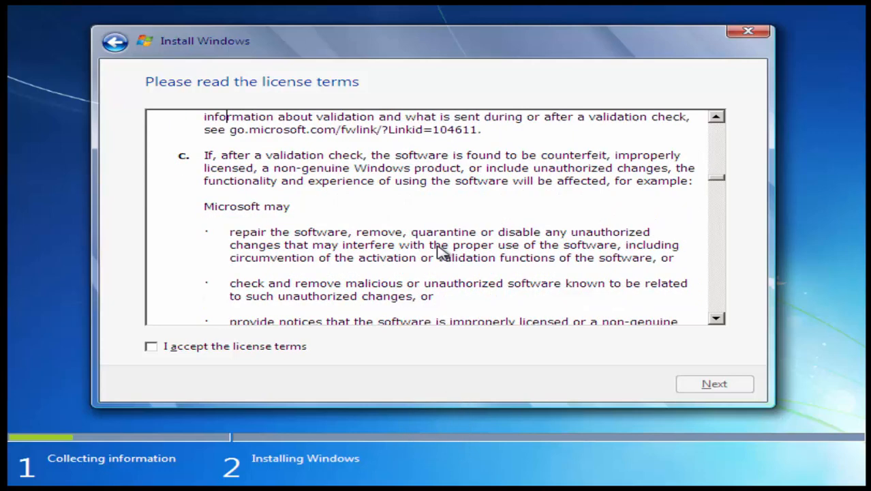
{"action": "key", "text": "Page_Down"}
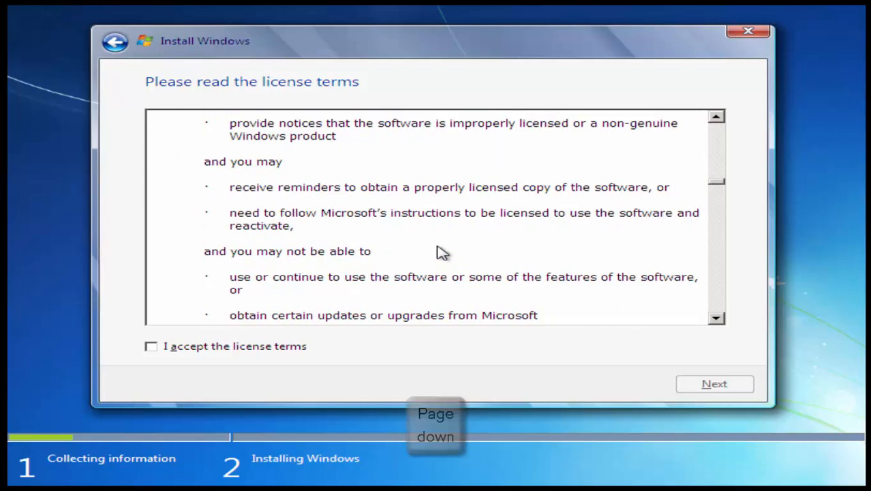
{"action": "key", "text": "Page_Down"}
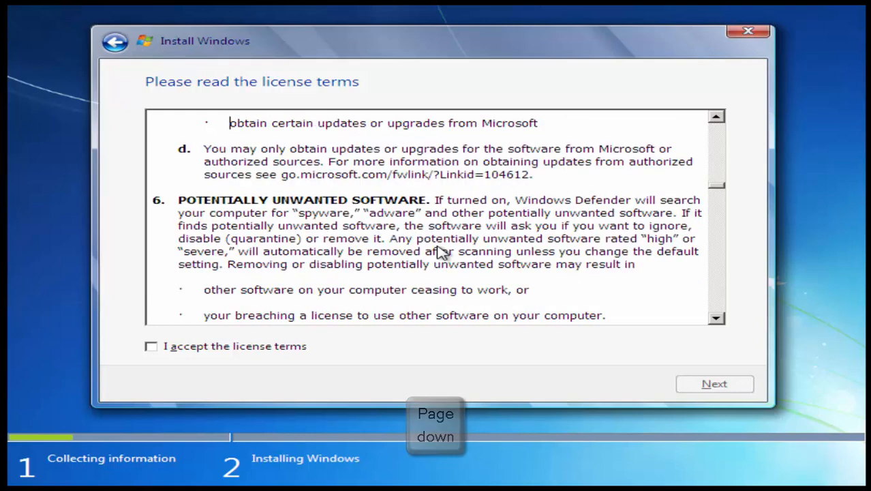
{"action": "key", "text": "Page_Down"}
{"action": "key", "text": "Page_Down"}
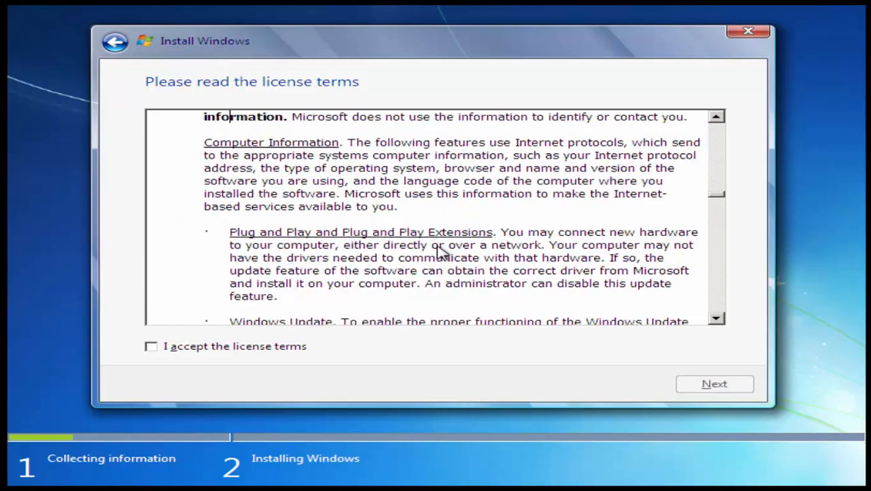
{"action": "key", "text": "Page_Down"}
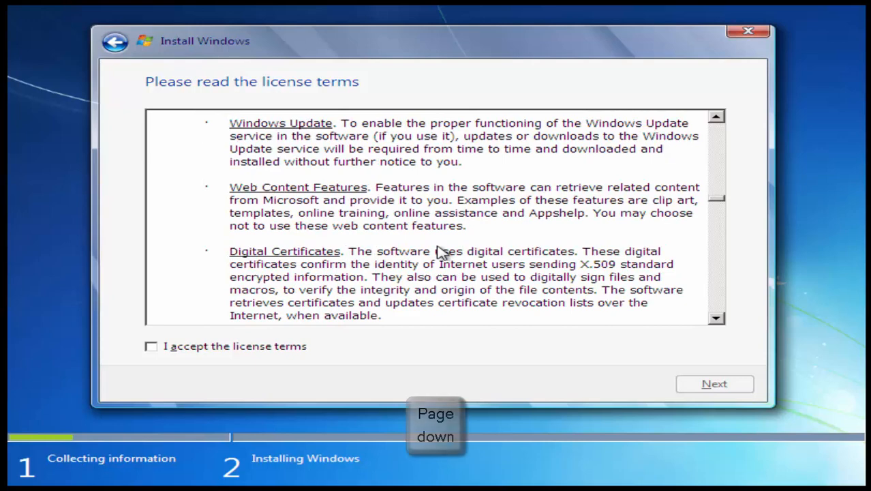
{"action": "key", "text": "Page_Down"}
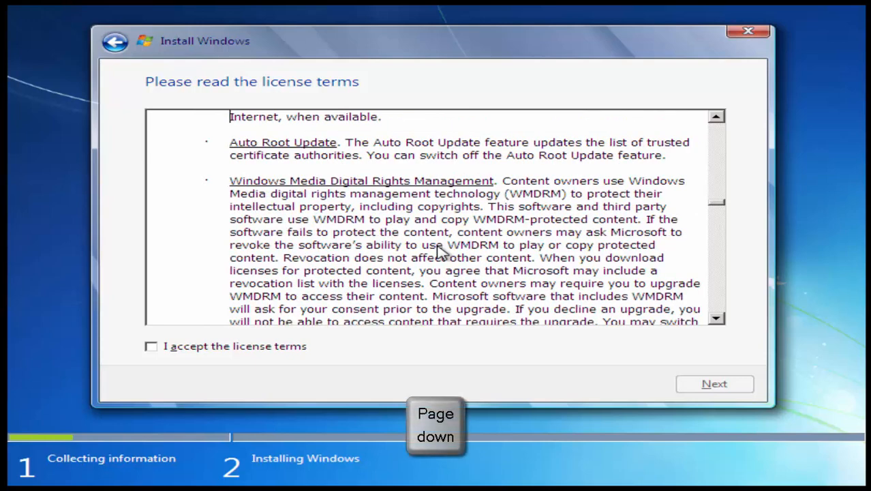
{"action": "key", "text": "Page_Down"}
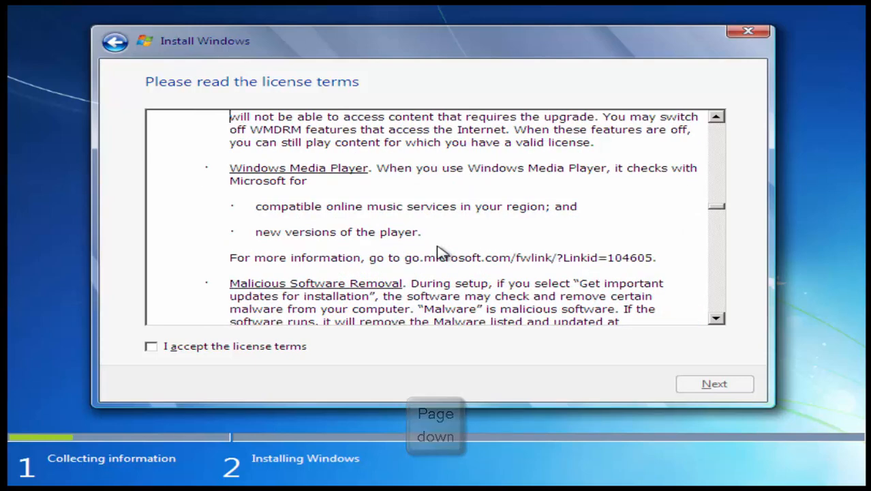
{"action": "key", "text": "Page_Down"}
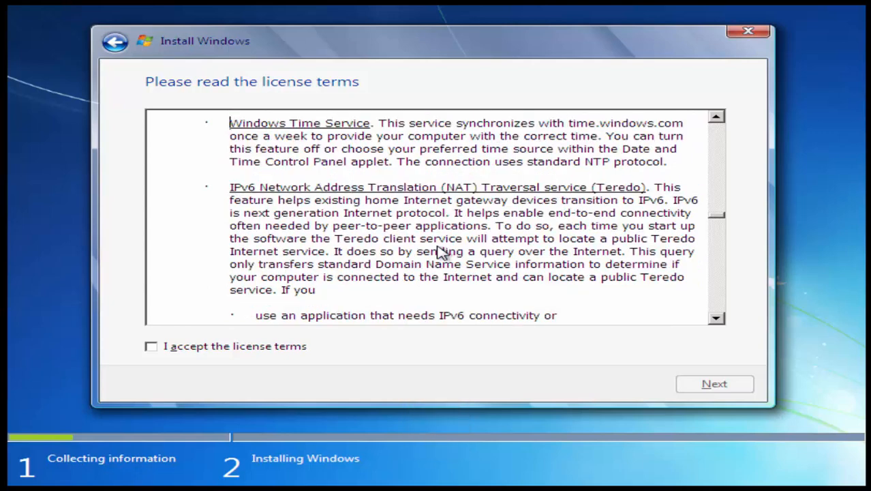
{"action": "key", "text": "Page_Down"}
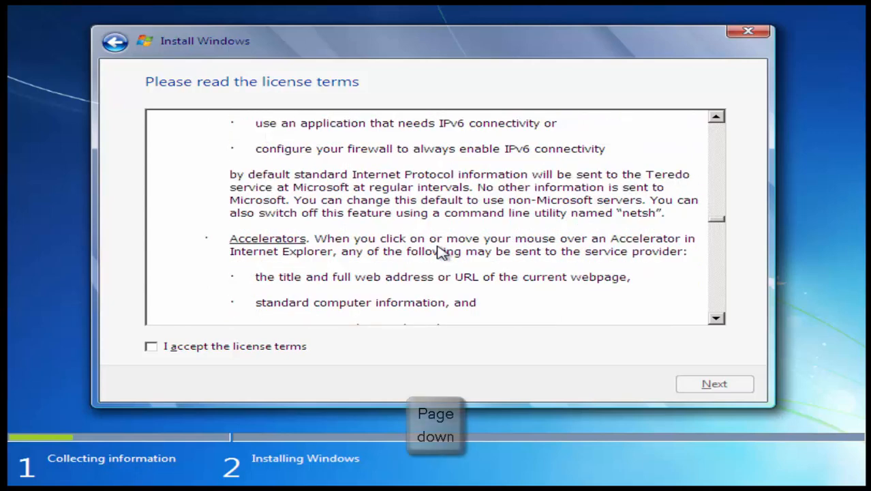
{"action": "key", "text": "Page_Down"}
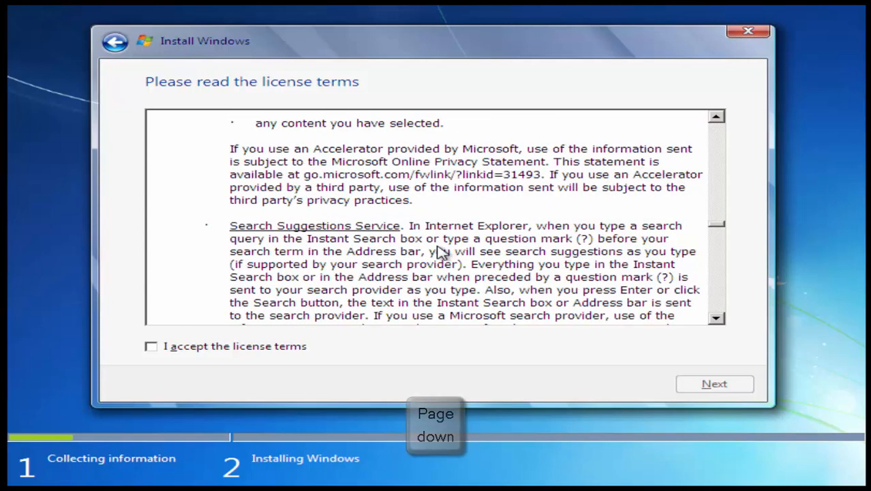
{"action": "key", "text": "Page_Down"}
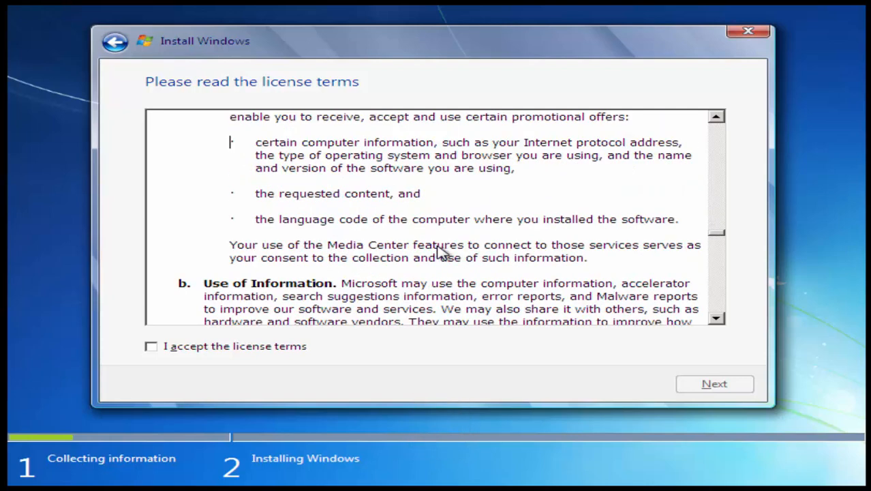
{"action": "key", "text": "Page_Down"}
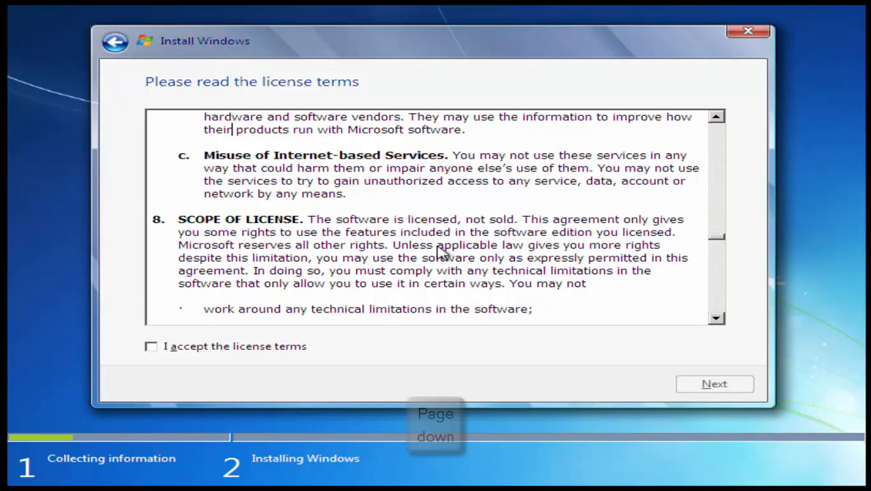
{"action": "key", "text": "Page_Down"}
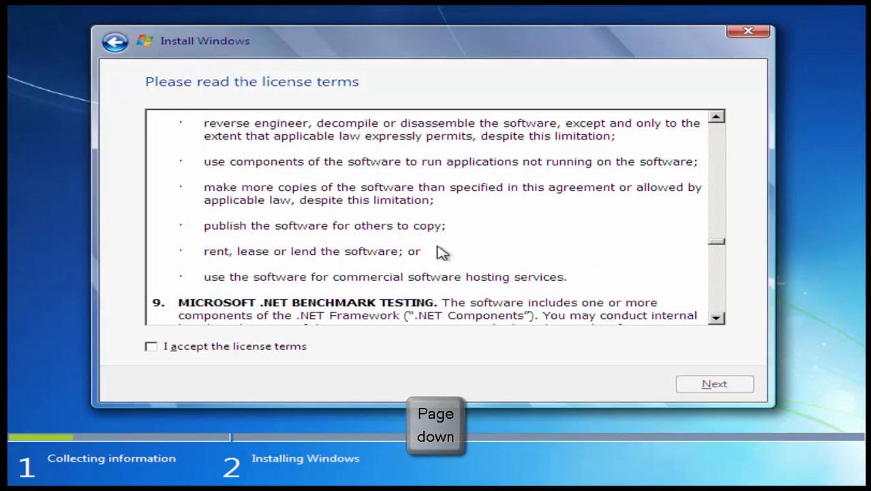
{"action": "key", "text": "Page_Down"}
{"action": "key", "text": "Page_Down"}
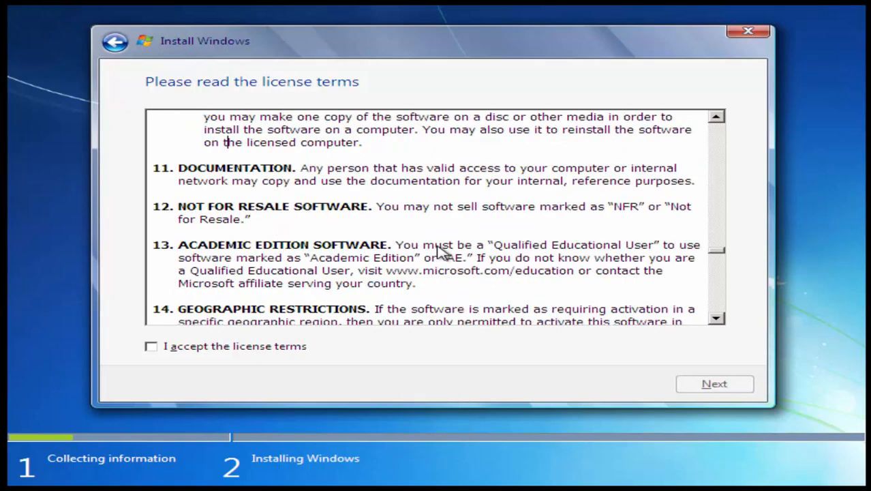
{"action": "key", "text": "Page_Down"}
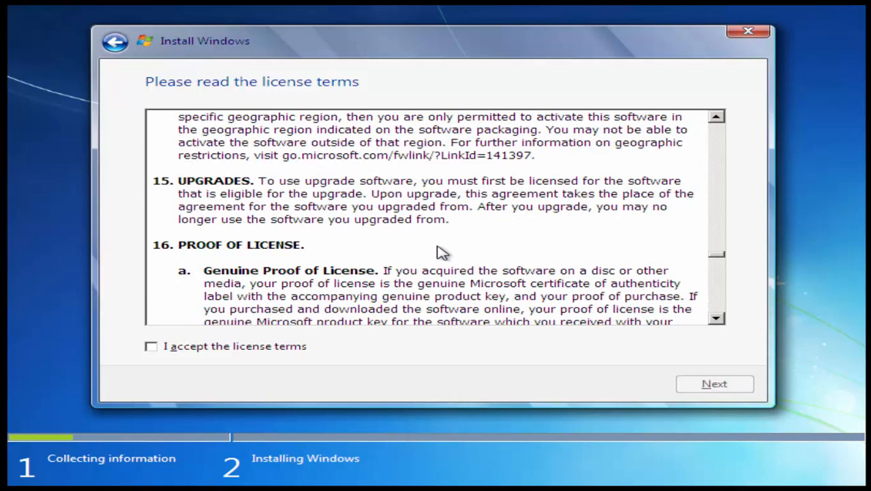
{"action": "key", "text": "Page_Down"}
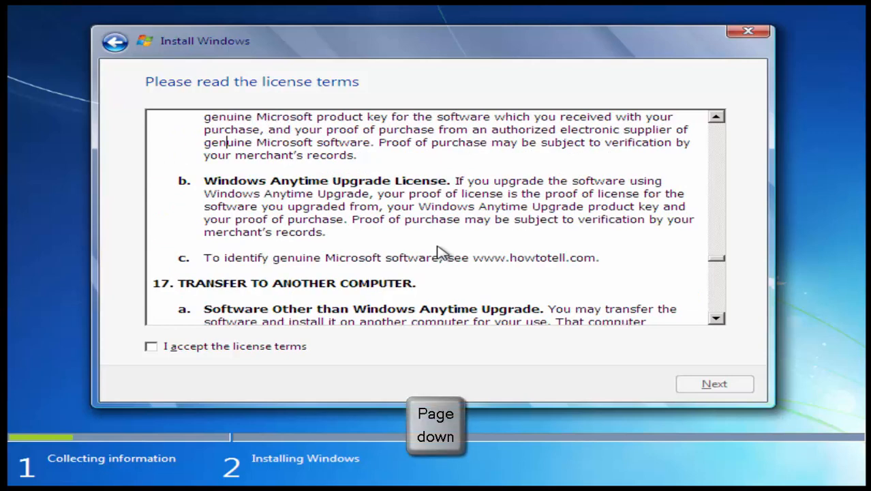
{"action": "key", "text": "Page_Down"}
{"action": "key", "text": "Page_Down"}
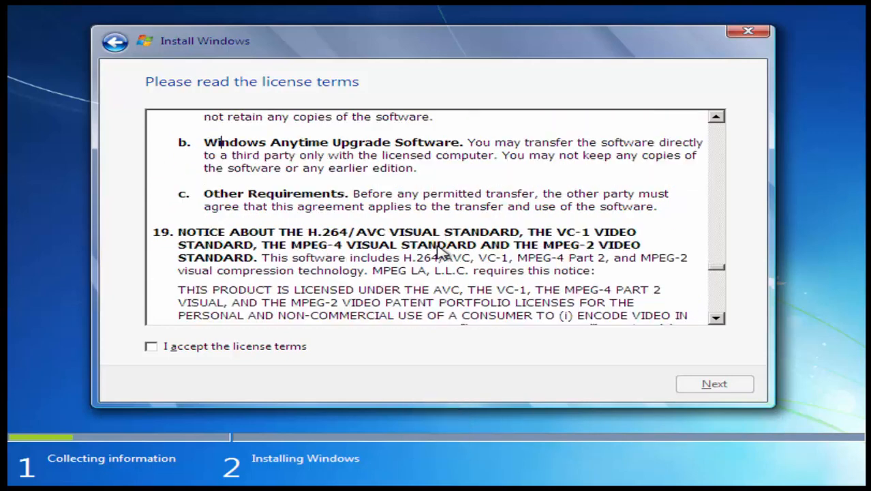
{"action": "key", "text": "Page_Down"}
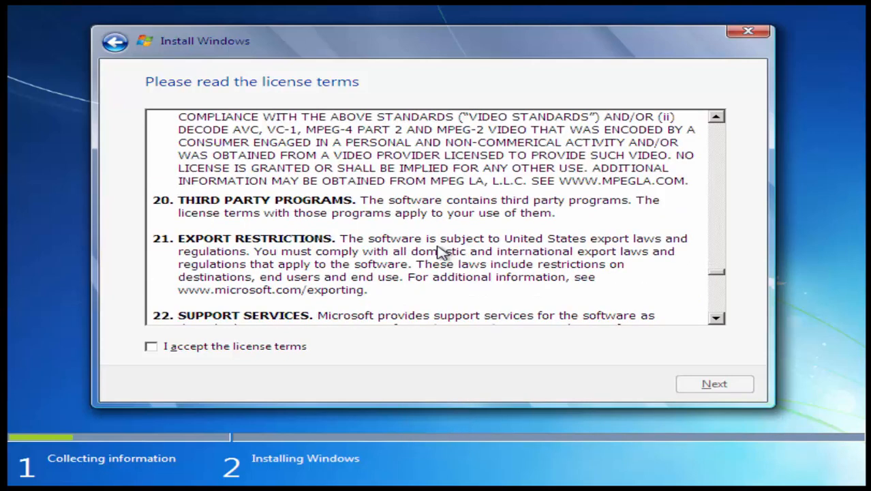
- Read the remaining license terms to the end, then accept them and continue the installation
{"action": "key", "text": "Page_Down"}
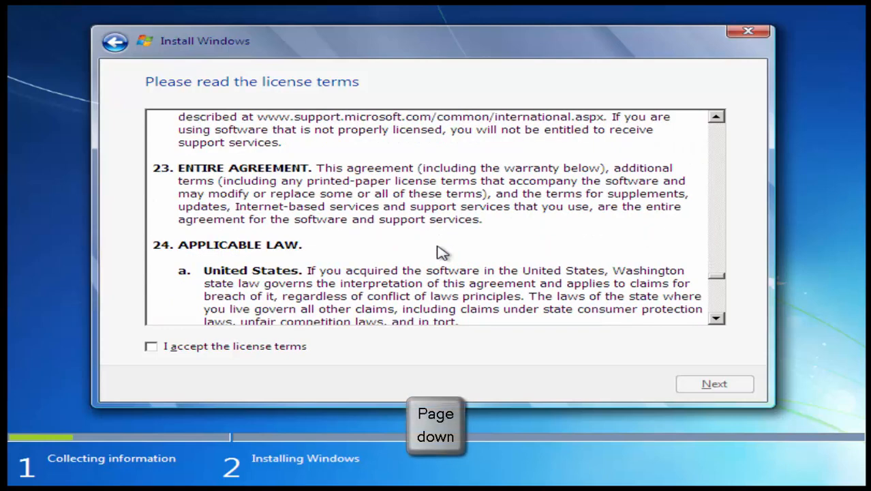
{"action": "key", "text": "Page_Down"}
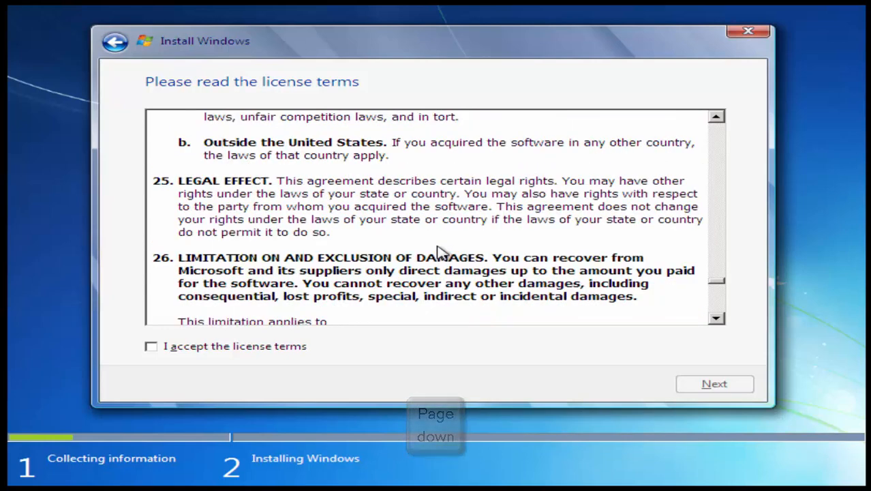
{"action": "key", "text": "Page_Down"}
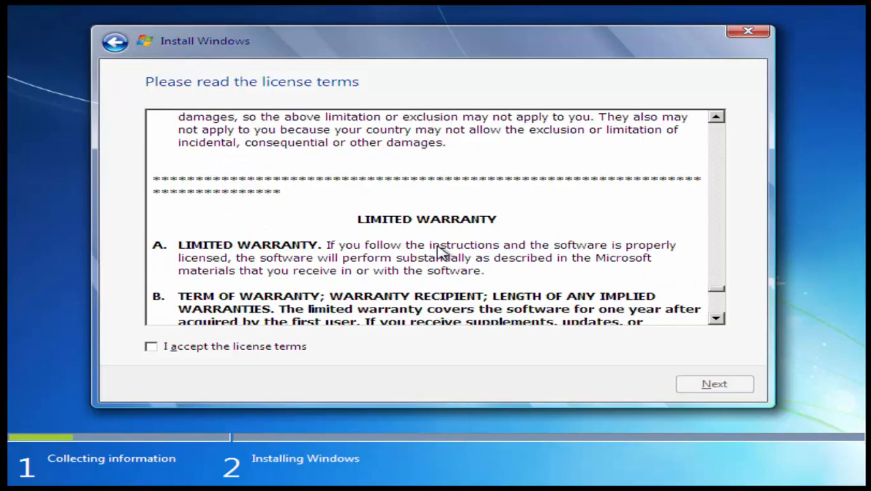
{"action": "key", "text": "Page_Down"}
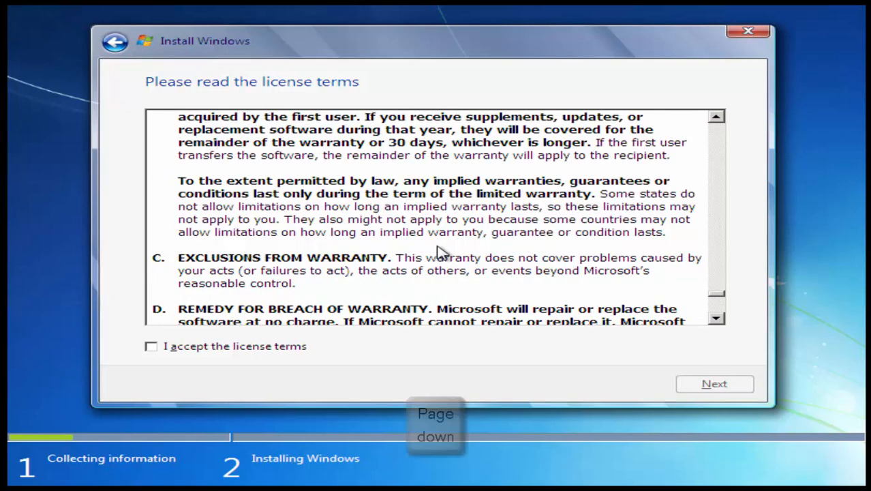
{"action": "key", "text": "Page_Down"}
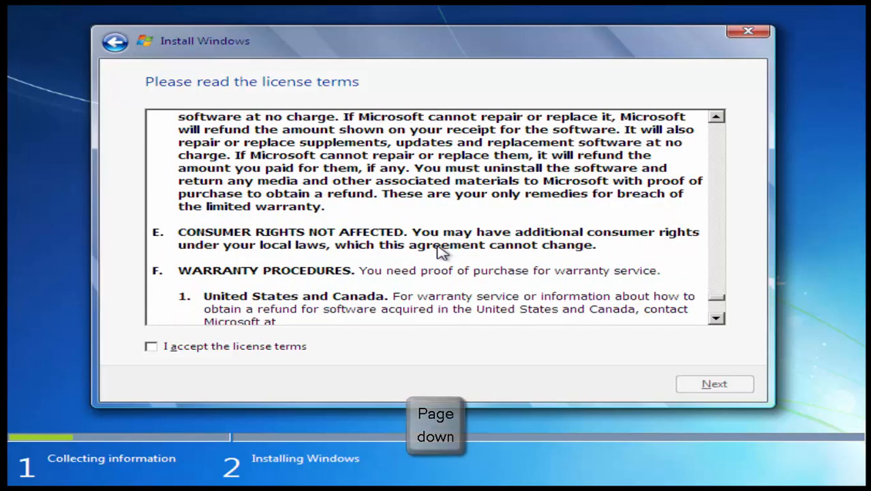
{"action": "key", "text": "Page_Down"}
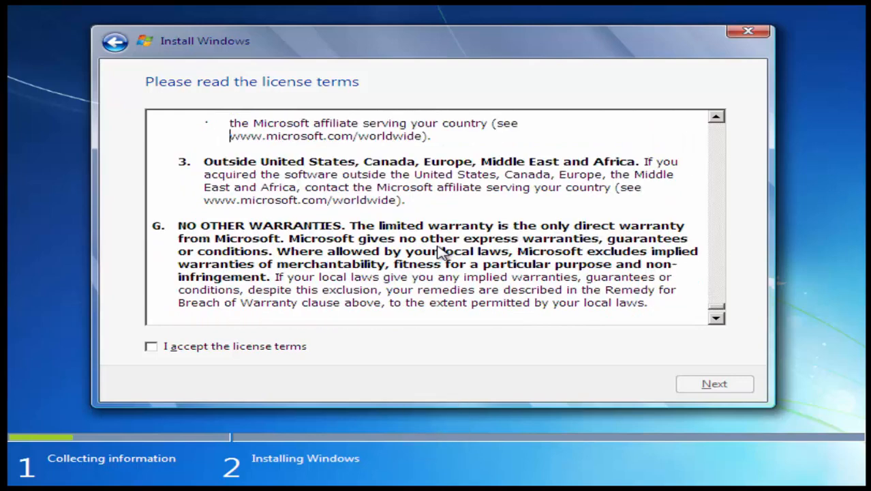
{"action": "key", "text": "Page_Down"}
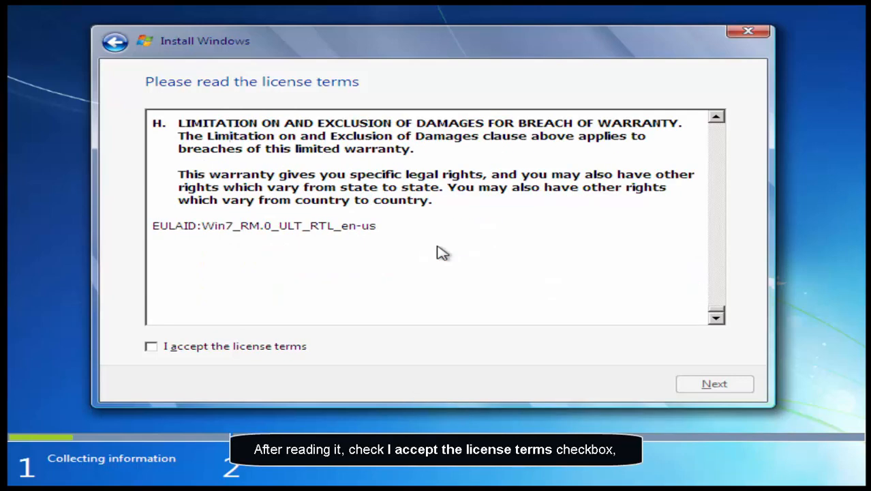
{"action": "key", "text": "alt+a"}
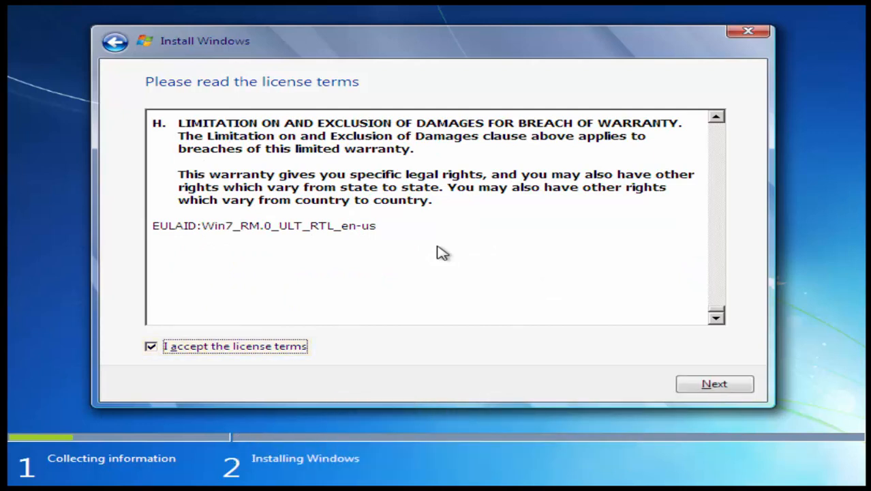
{"action": "key", "text": "alt+n"}
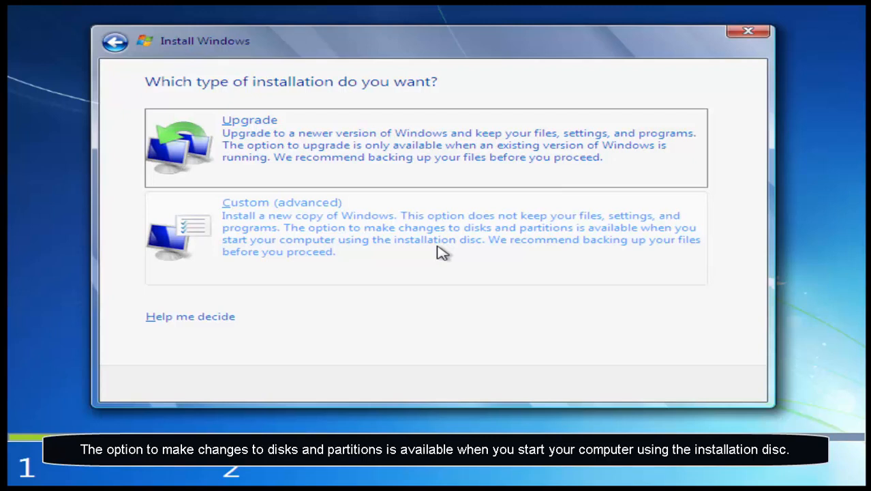
- Choose the Custom (advanced) installation and create a 20001 MB partition in the Disk 0 unallocated space, allowing additional system partitions
{"action": "key", "text": "Down"}
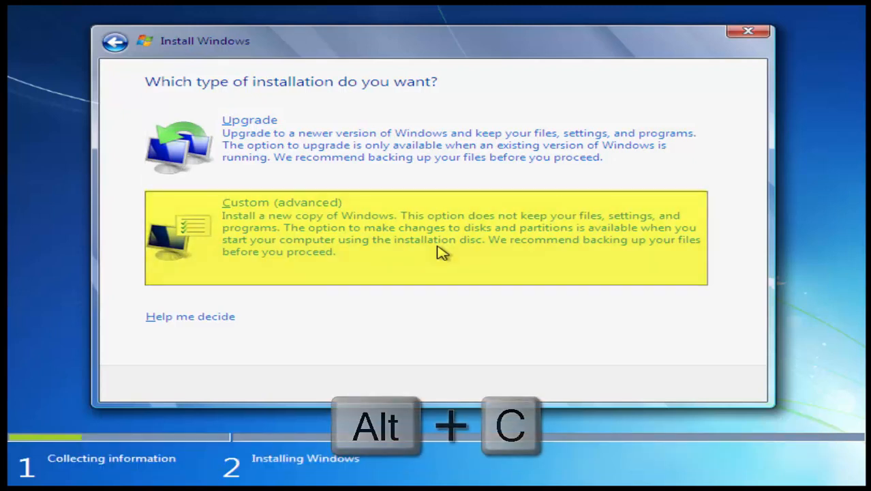
{"action": "key", "text": "alt+c"}
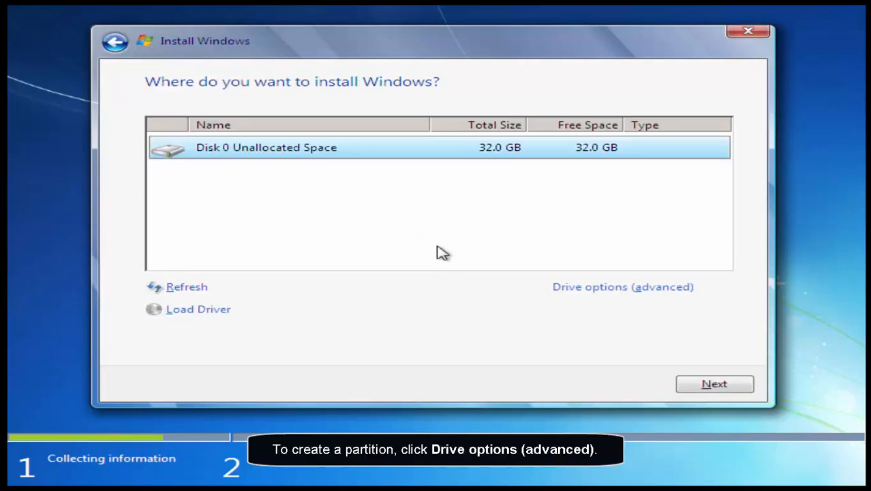
{"action": "key", "text": "alt+a"}
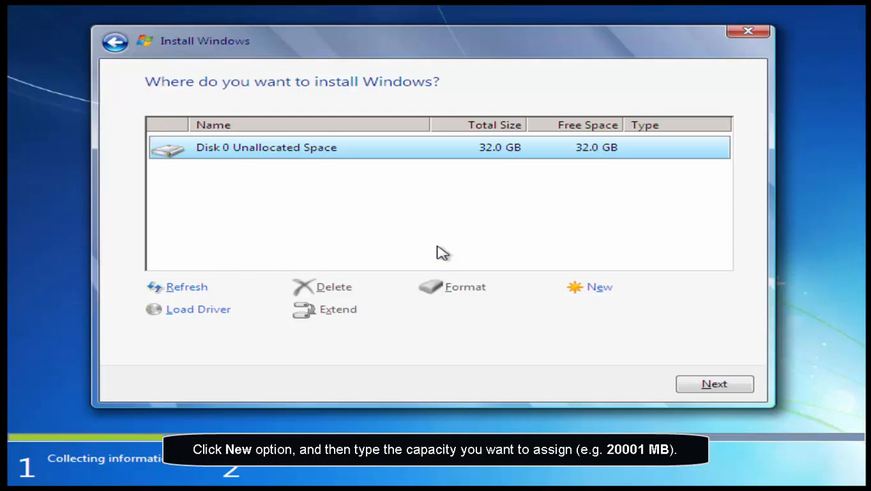
{"action": "key", "text": "alt+e"}
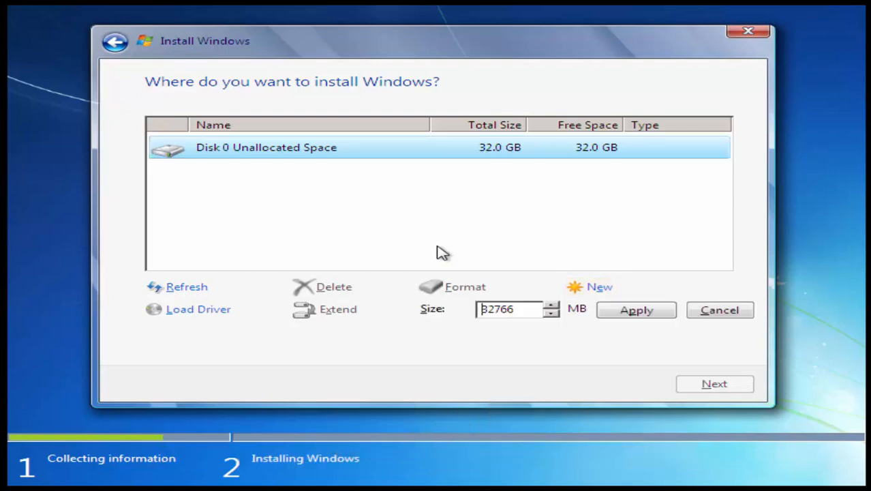
{"action": "key", "text": "Delete"}
{"action": "key", "text": "Right"}
{"action": "key", "text": "Delete"}
{"action": "key", "text": "Delete"}
{"action": "key", "text": "Delete"}
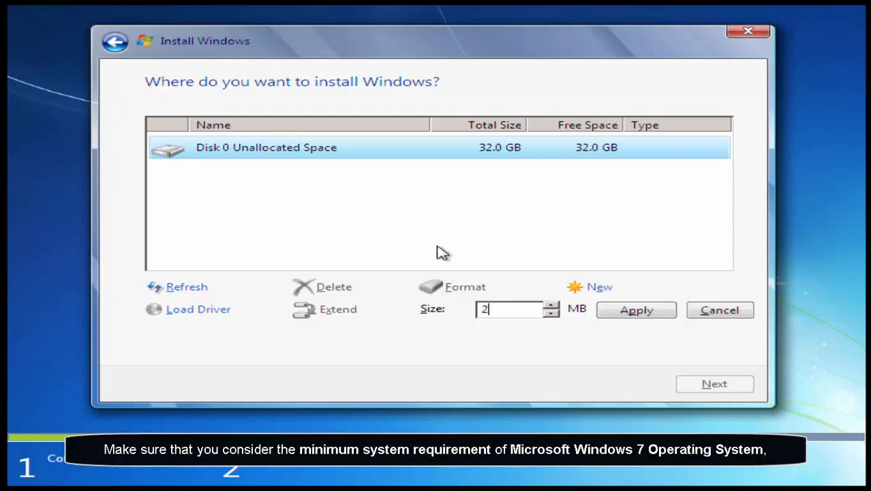
{"action": "type", "text": "0001"}
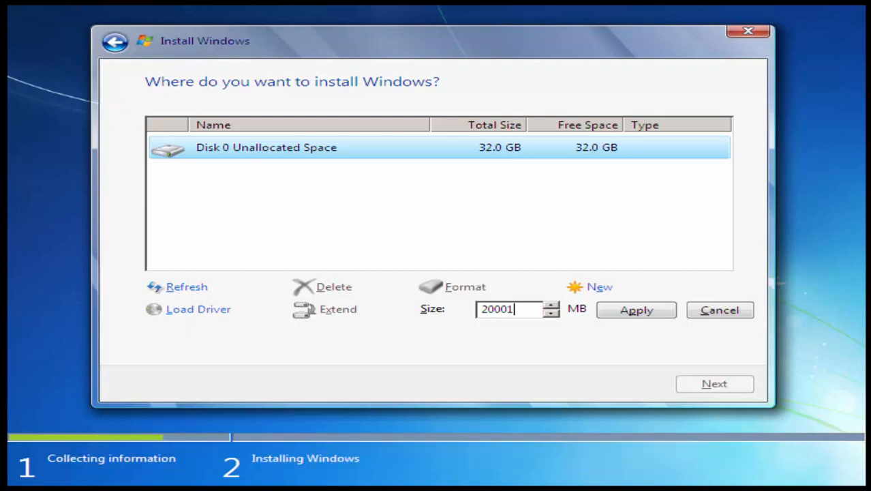
{"action": "key", "text": "alt+p"}
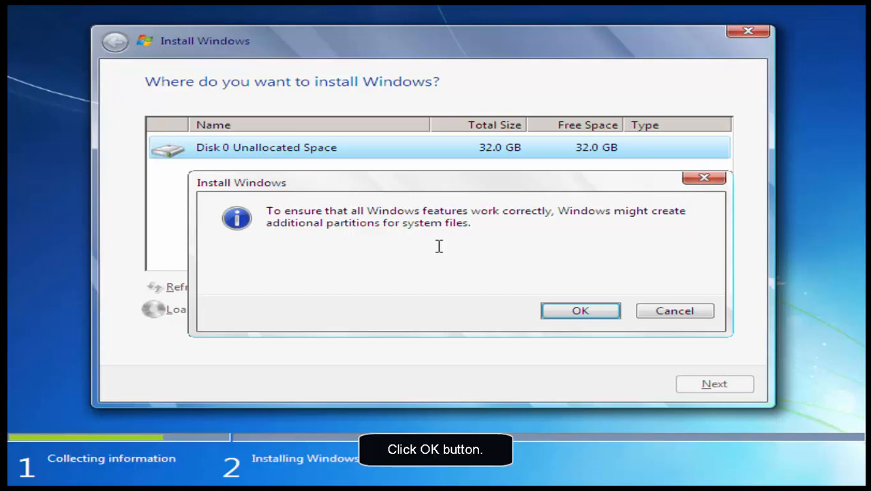
{"action": "key", "text": "space"}
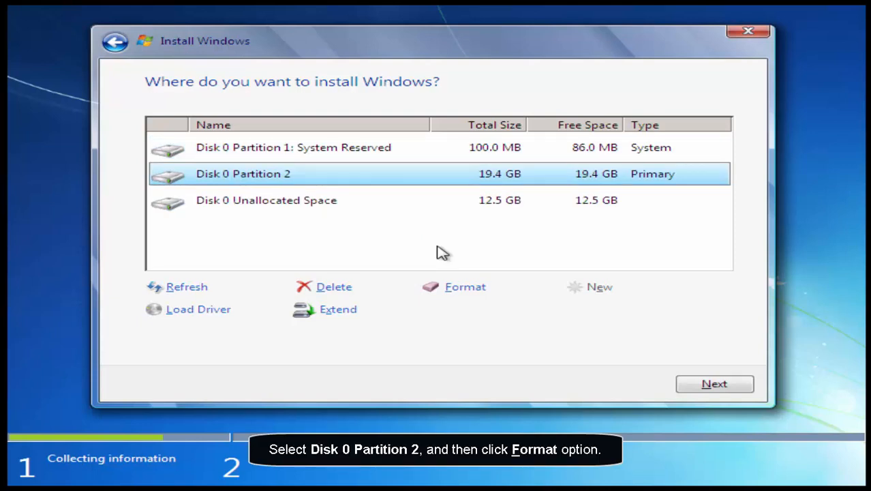
- Format Disk 0 Partition 2, accepting the loss of its data, and install Windows on it
{"action": "key", "text": "alt+f"}
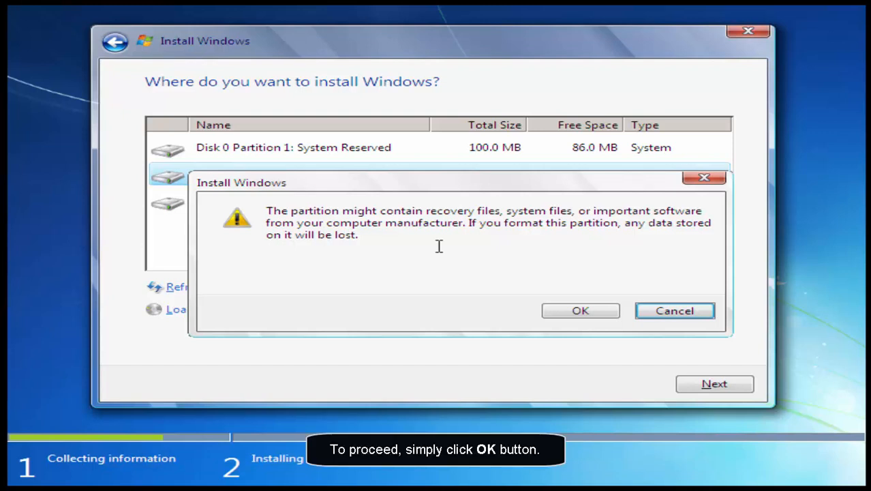
{"action": "key", "text": "shift+Tab"}
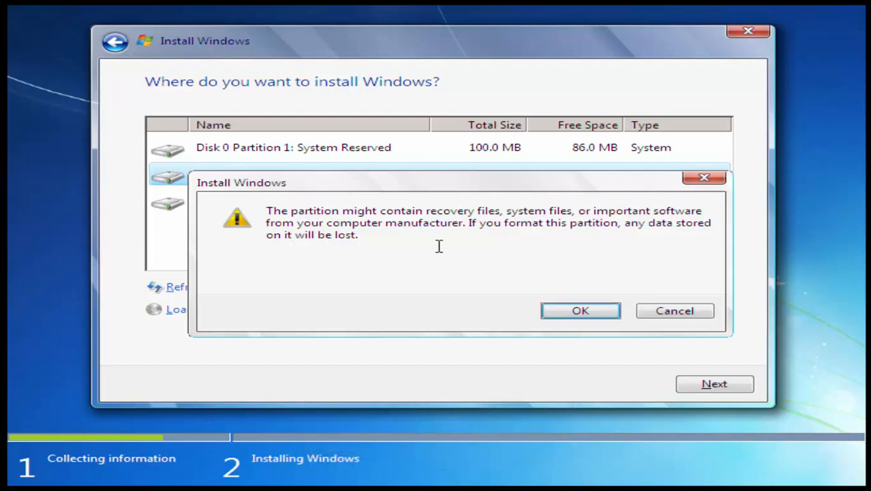
{"action": "key", "text": "space"}
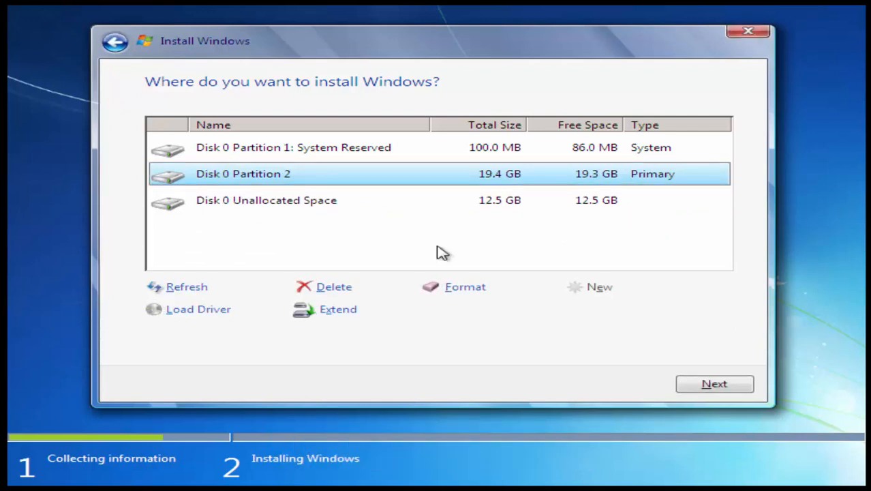
{"action": "key", "text": "alt+n"}
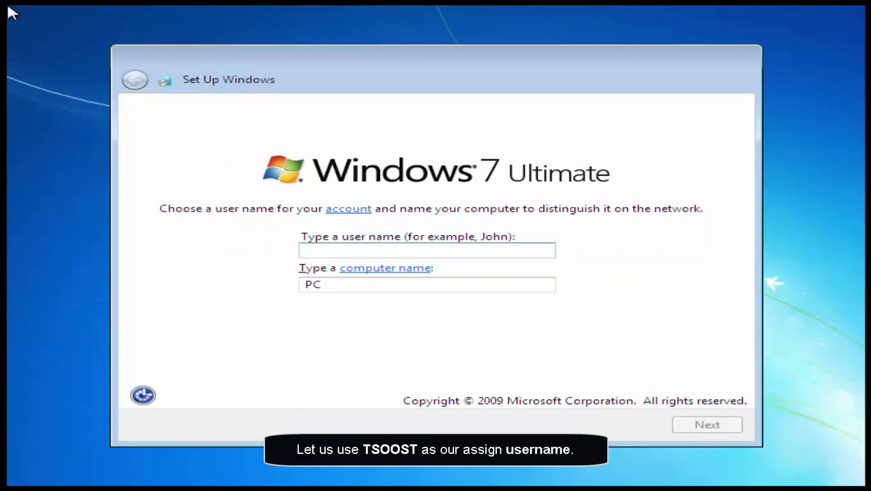
- Set the user name to TSOOST with TSOOST-PC as the computer name, and continue without an account password
{"action": "type", "text": "T"}
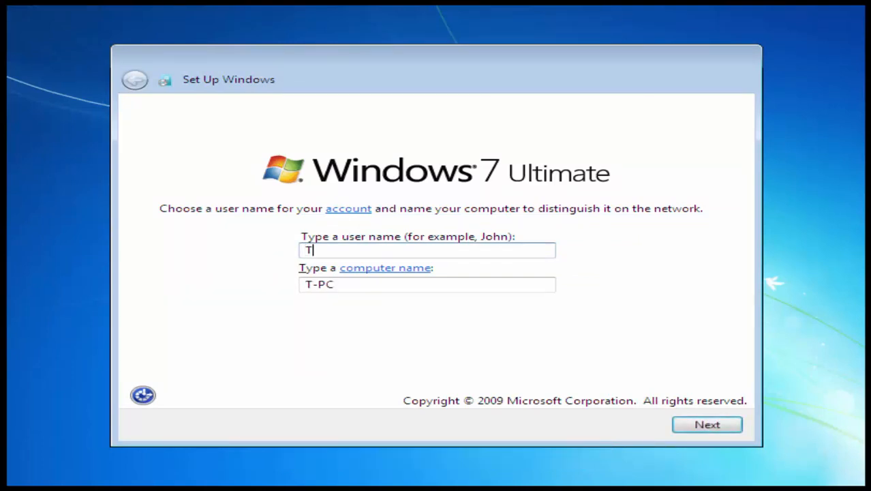
{"action": "type", "text": "S"}
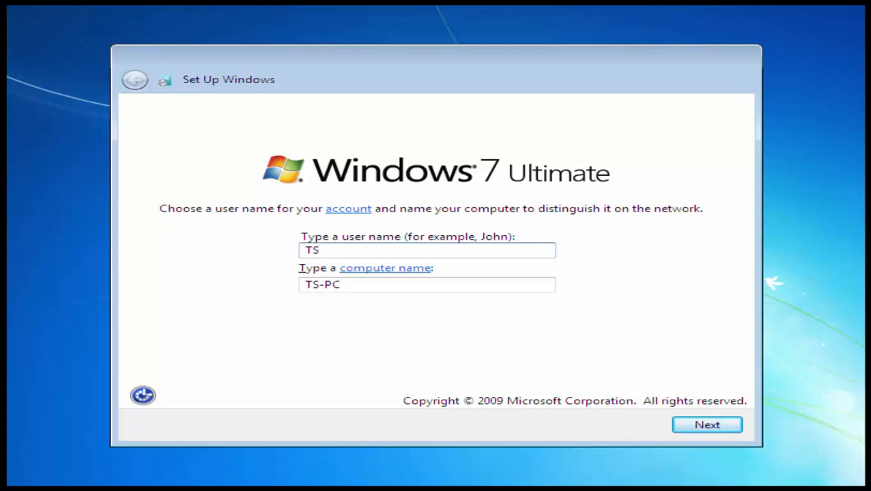
{"action": "type", "text": "OO"}
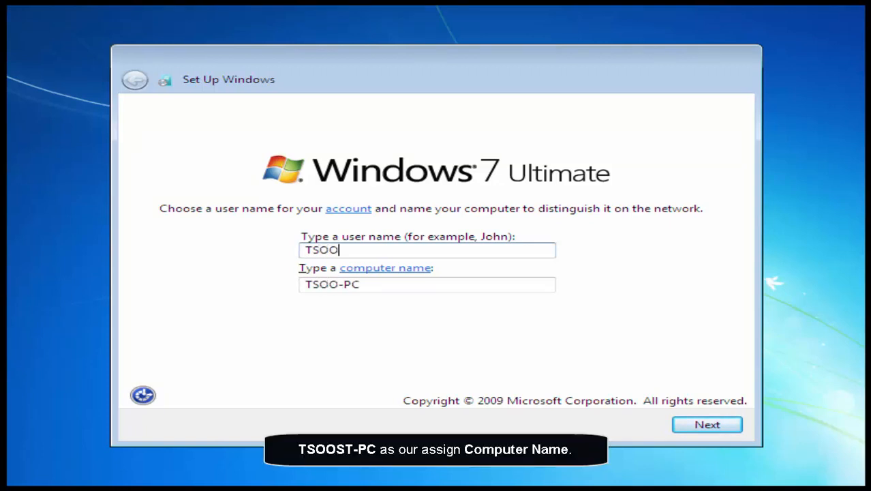
{"action": "type", "text": "ST"}
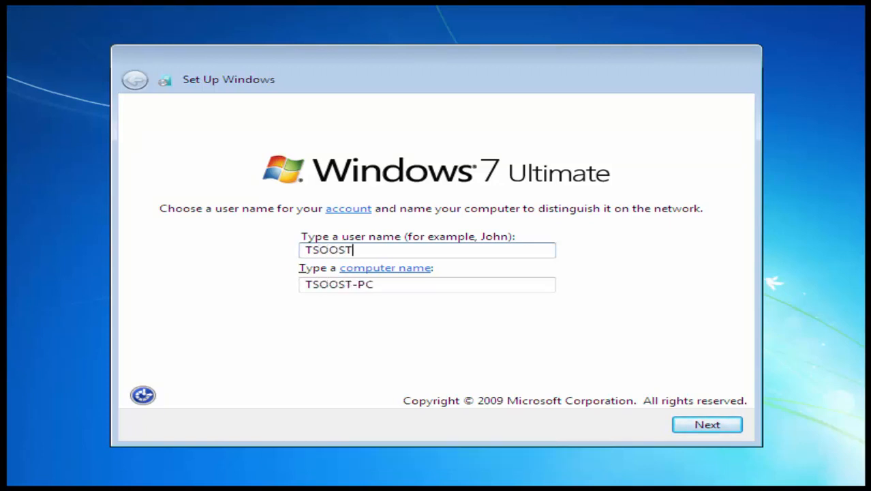
{"action": "key", "text": "alt+n"}
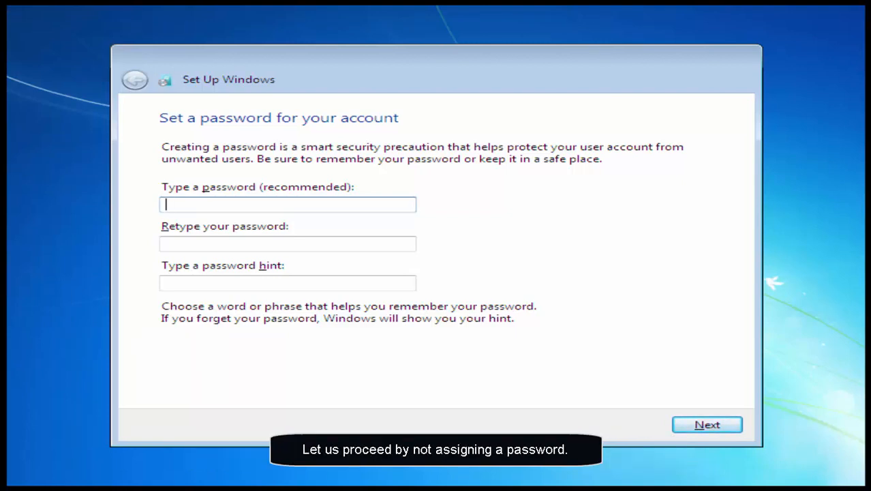
{"action": "key", "text": "alt+n"}
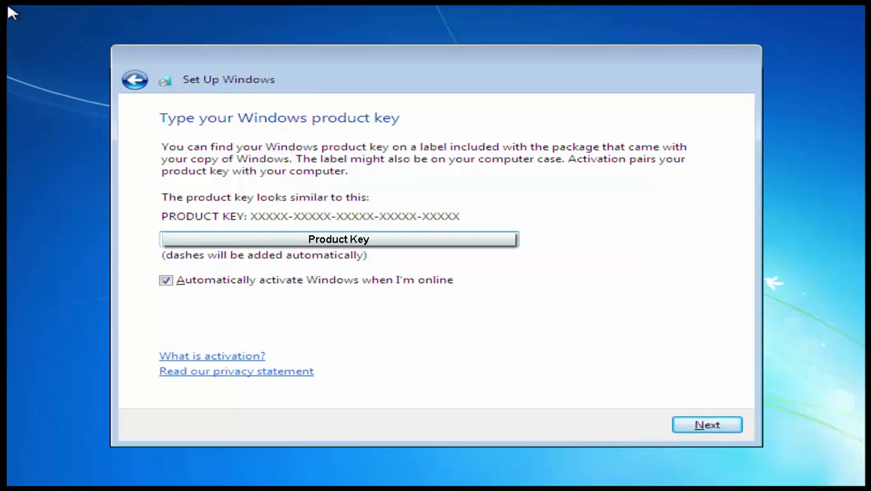
- Proceed past the product key page with automatic activation enabled and choose the recommended settings for protecting and updating Windows
{"action": "key", "text": "alt+n"}
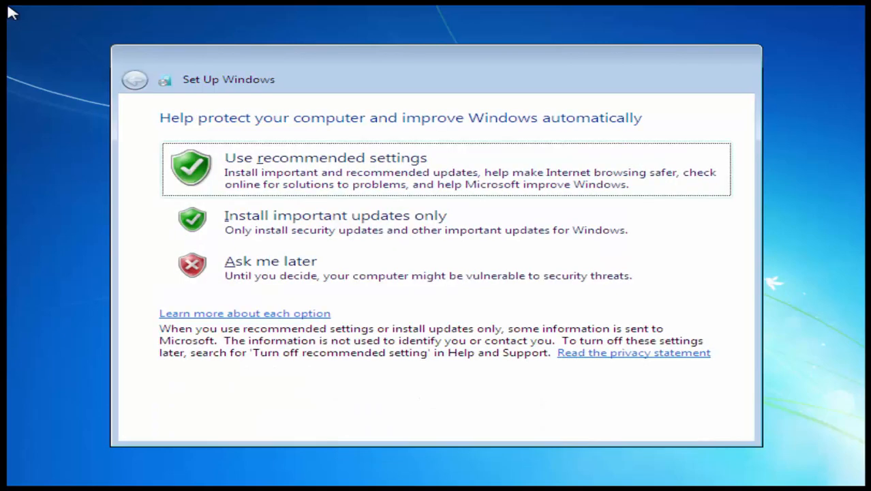
{"action": "key", "text": "space"}
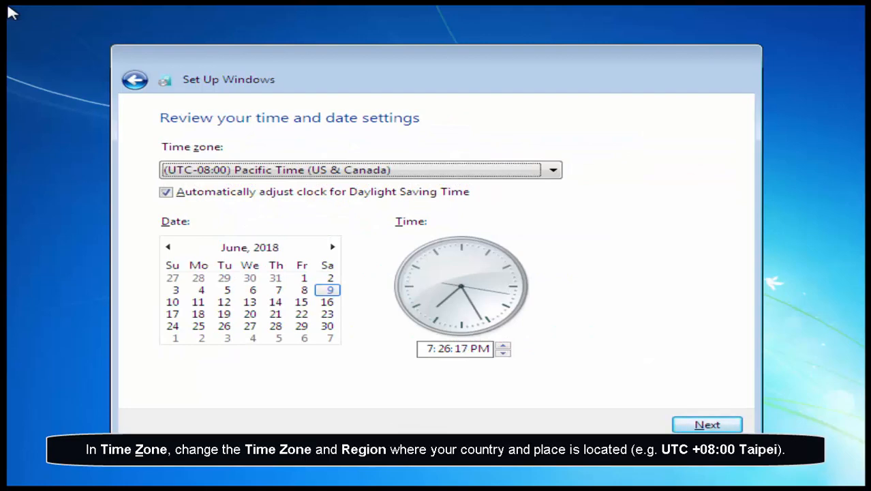
- Set the time zone to (UTC+08:00) Taipei and accept the time and date settings
{"action": "key", "text": "alt+Down"}
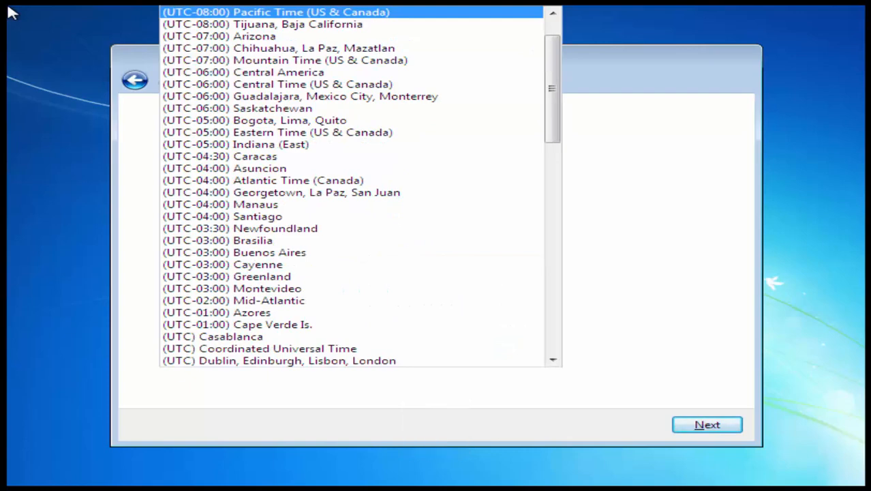
{"action": "key", "text": "Page_Down"}
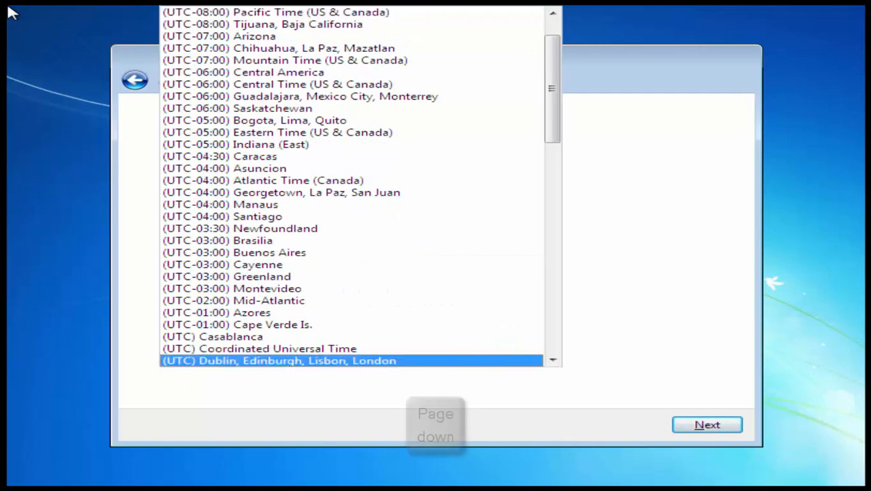
{"action": "key", "text": "Page_Down"}
{"action": "key", "text": "Page_Down"}
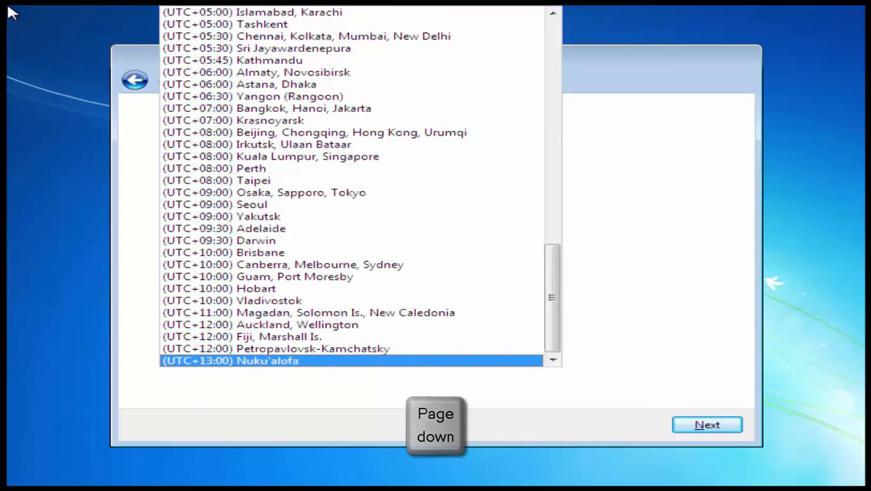
{"action": "key", "text": "Up"}
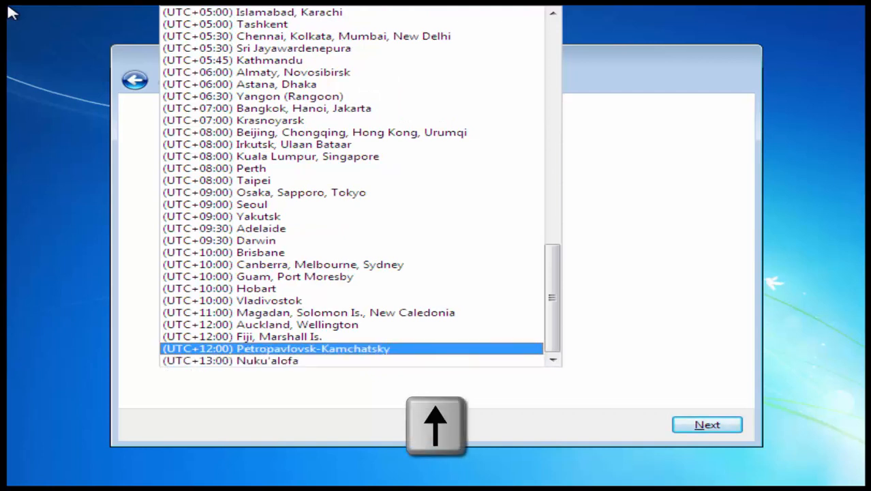
{"action": "key", "text": "Up"}
{"action": "key", "text": "Up"}
{"action": "key", "text": "Up"}
{"action": "key", "text": "Up"}
{"action": "key", "text": "Up"}
{"action": "key", "text": "Up"}
{"action": "key", "text": "Up"}
{"action": "key", "text": "Up"}
{"action": "key", "text": "Up"}
{"action": "key", "text": "Up"}
{"action": "key", "text": "Up"}
{"action": "key", "text": "Up"}
{"action": "key", "text": "Up"}
{"action": "key", "text": "Up"}
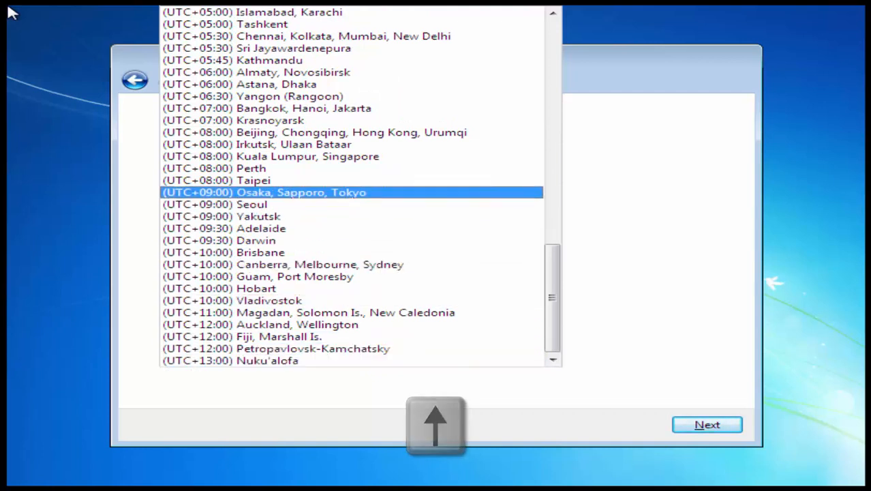
{"action": "key", "text": "Return"}
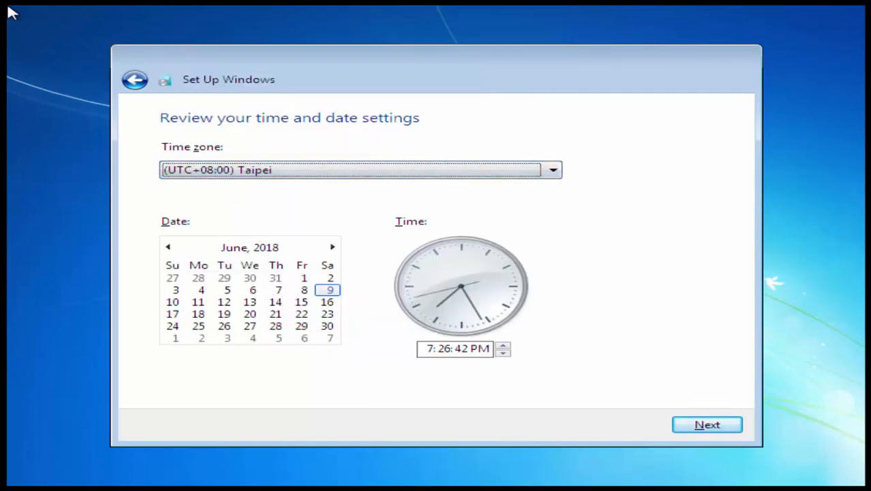
{"action": "key", "text": "alt+n"}
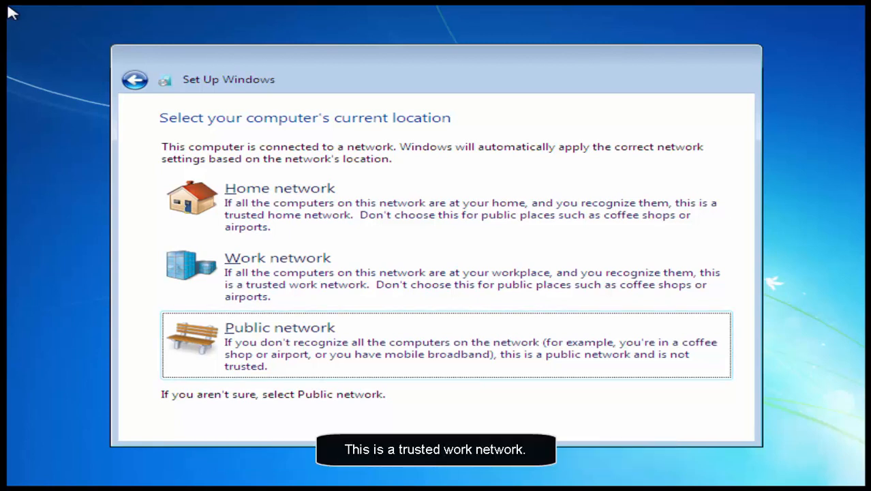
- Choose Work network as the computer's current location
{"action": "key", "text": "Up"}
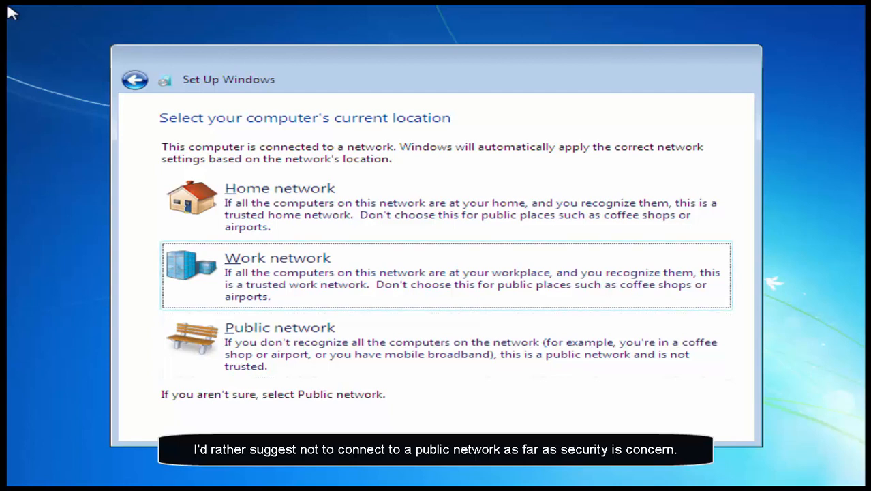
{"action": "key", "text": "alt+w"}
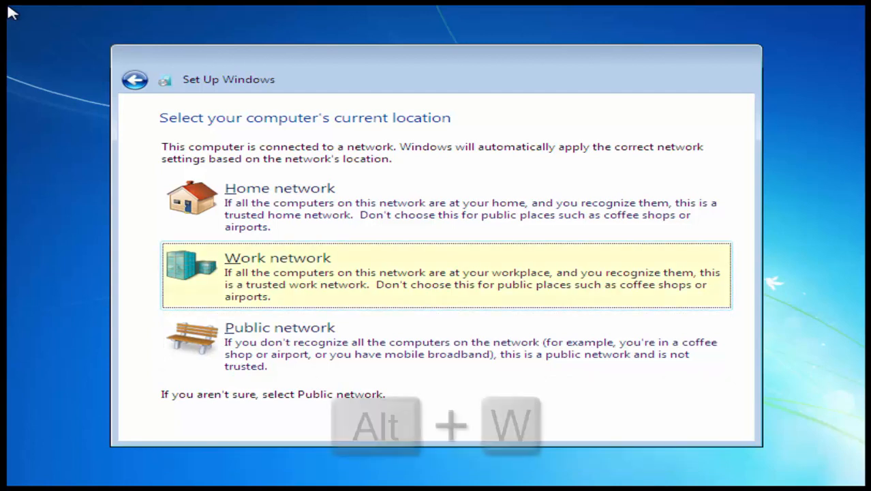